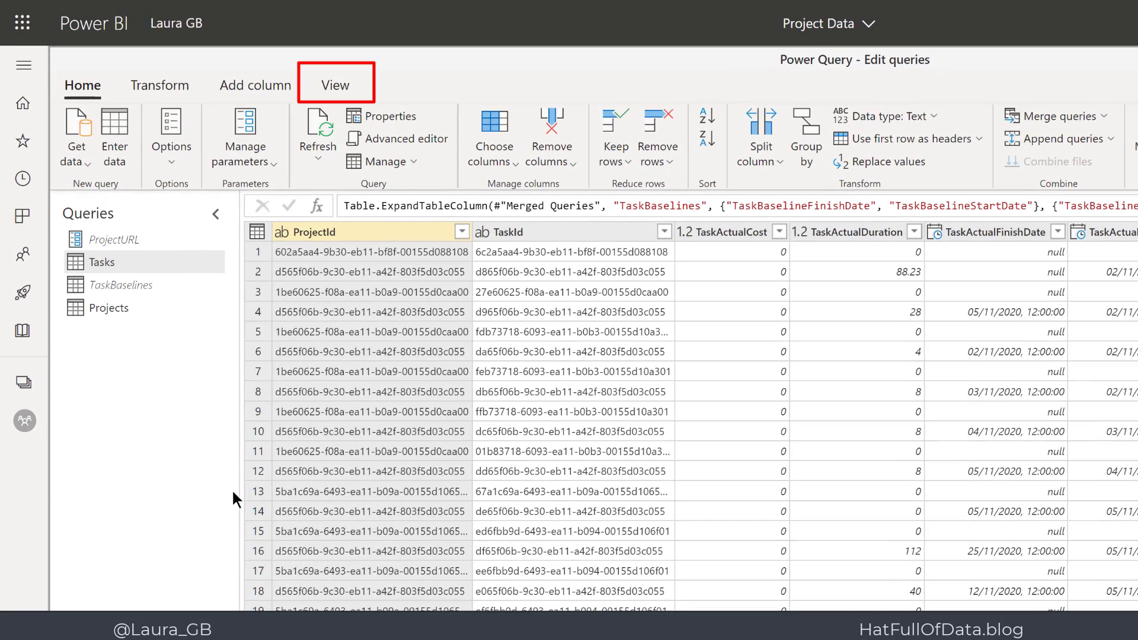
Switch the Tasks query from the data grid to Schema view.
click(327, 87)
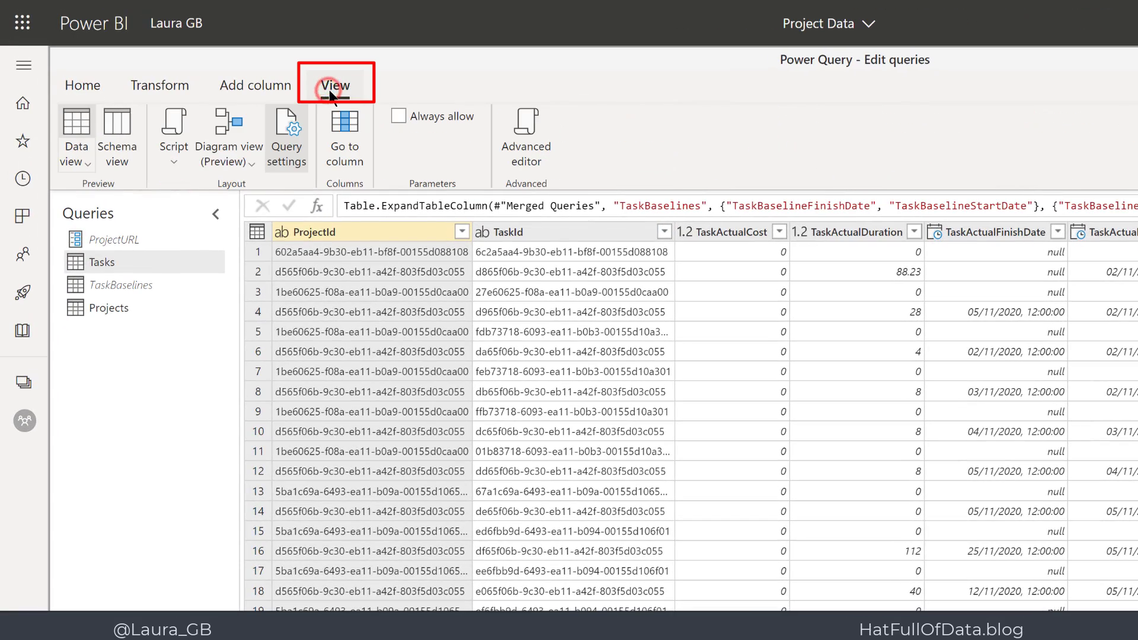
click(122, 127)
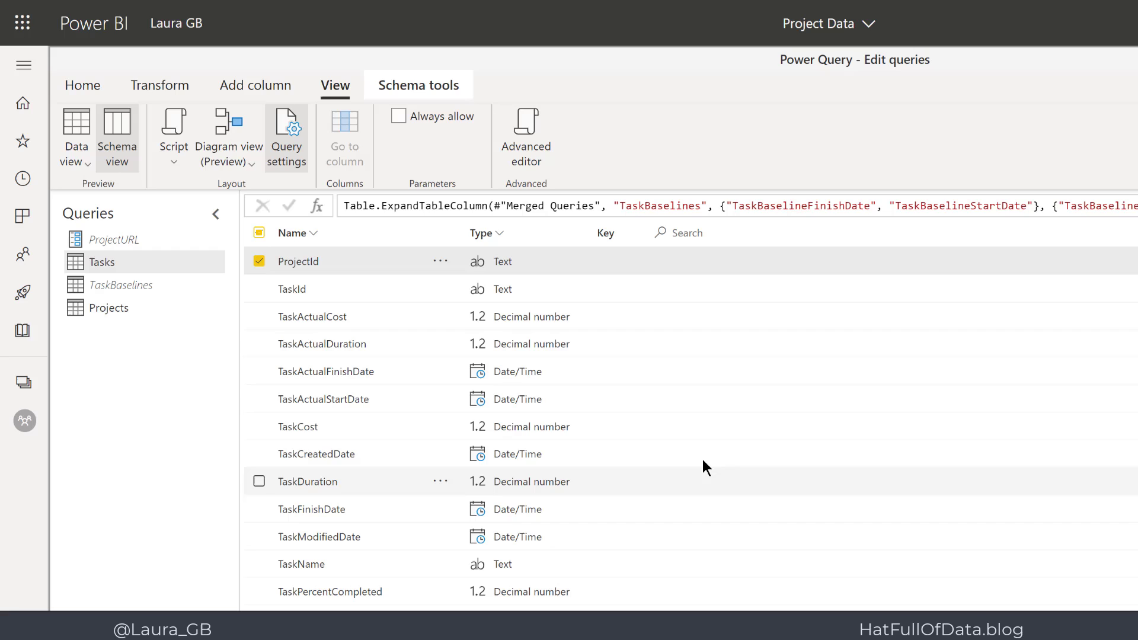
Filter the schema for 'Date/T' and convert all eight matching Date/Time columns to Date.
click(683, 233)
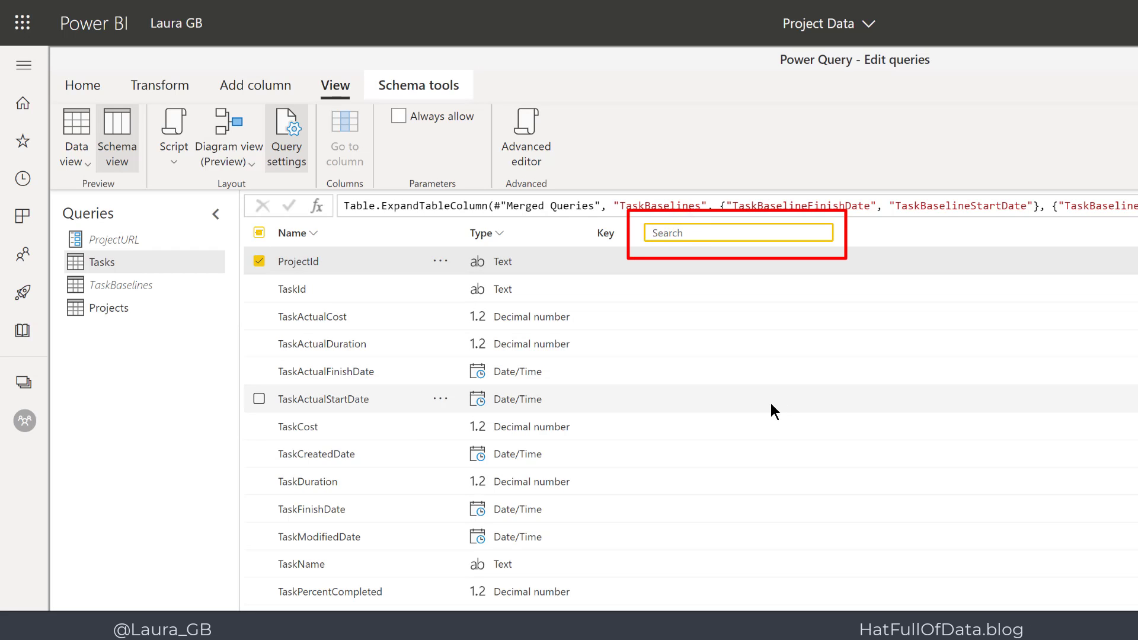
text(Dat)
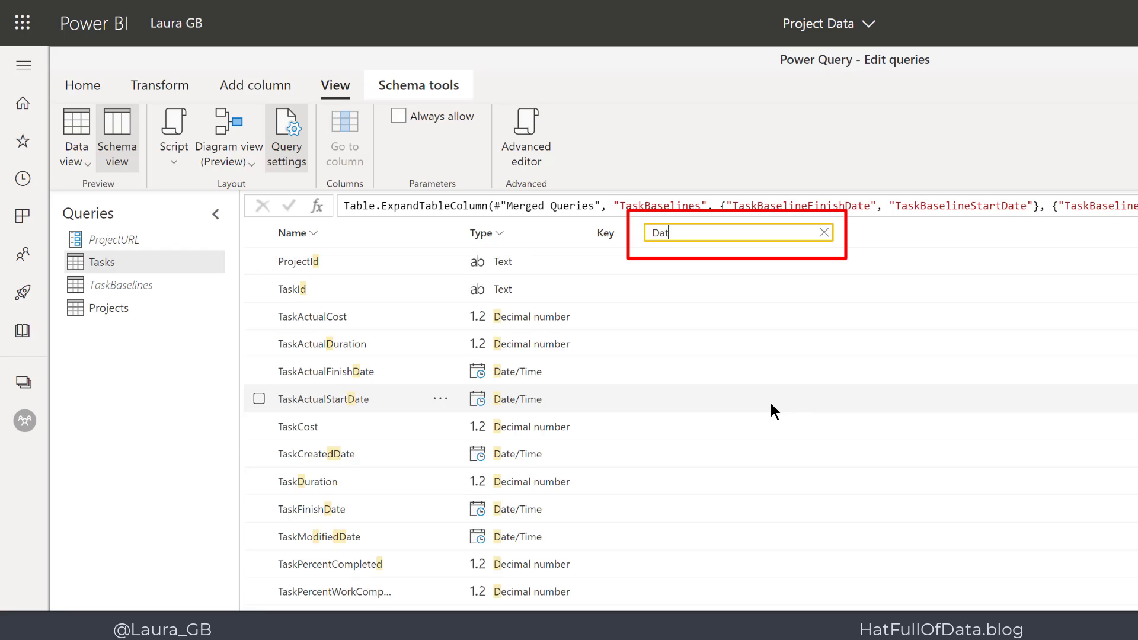
text(e/)
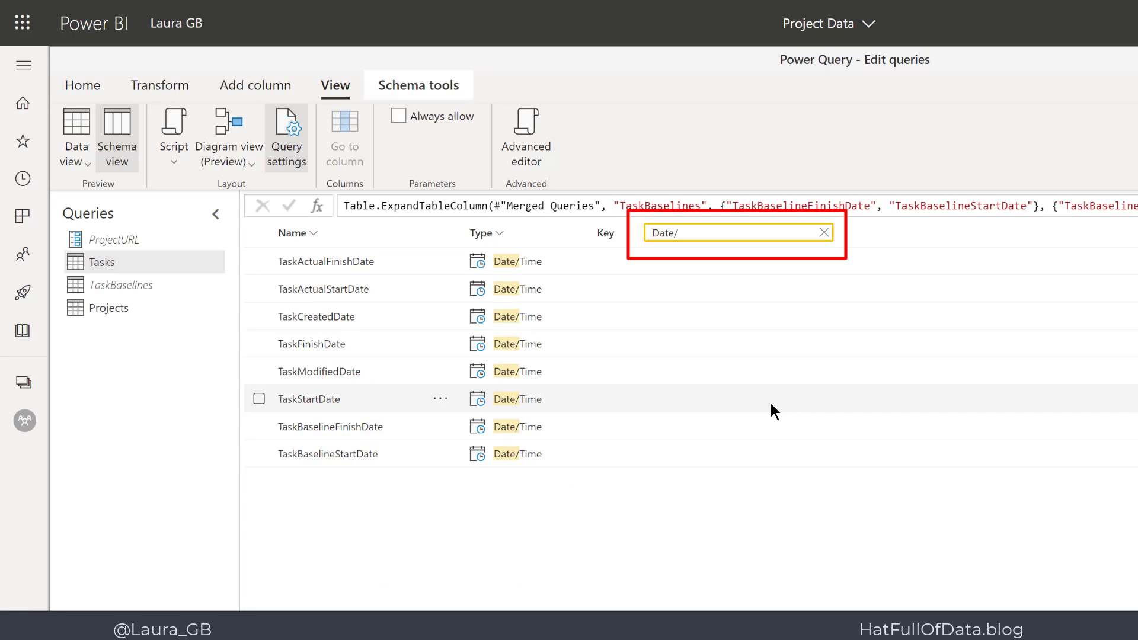
text(T)
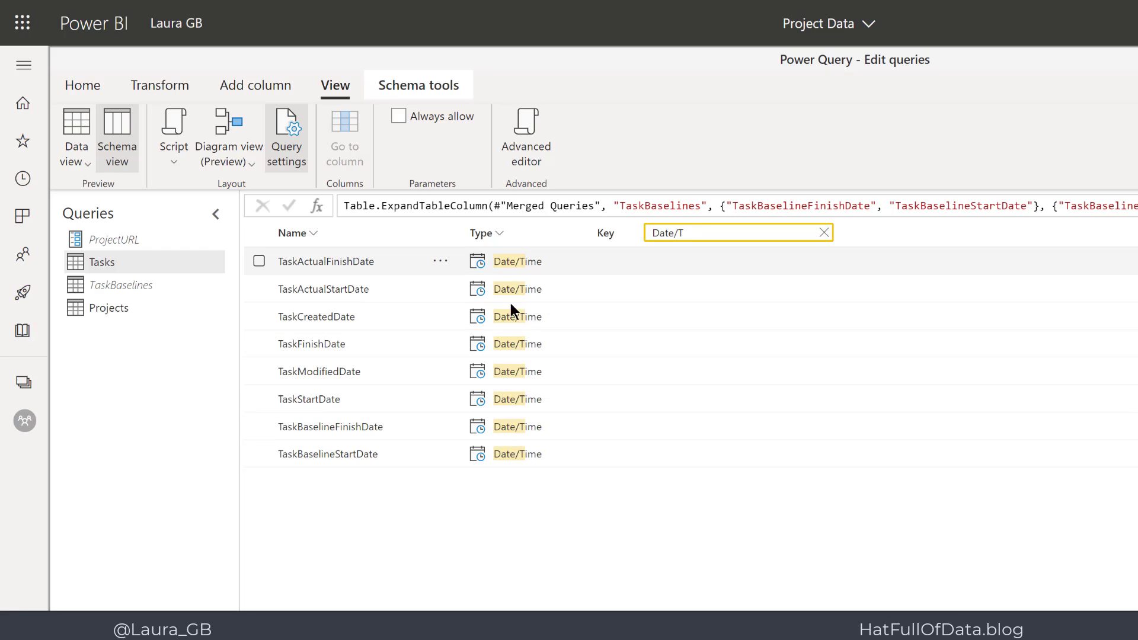
click(259, 233)
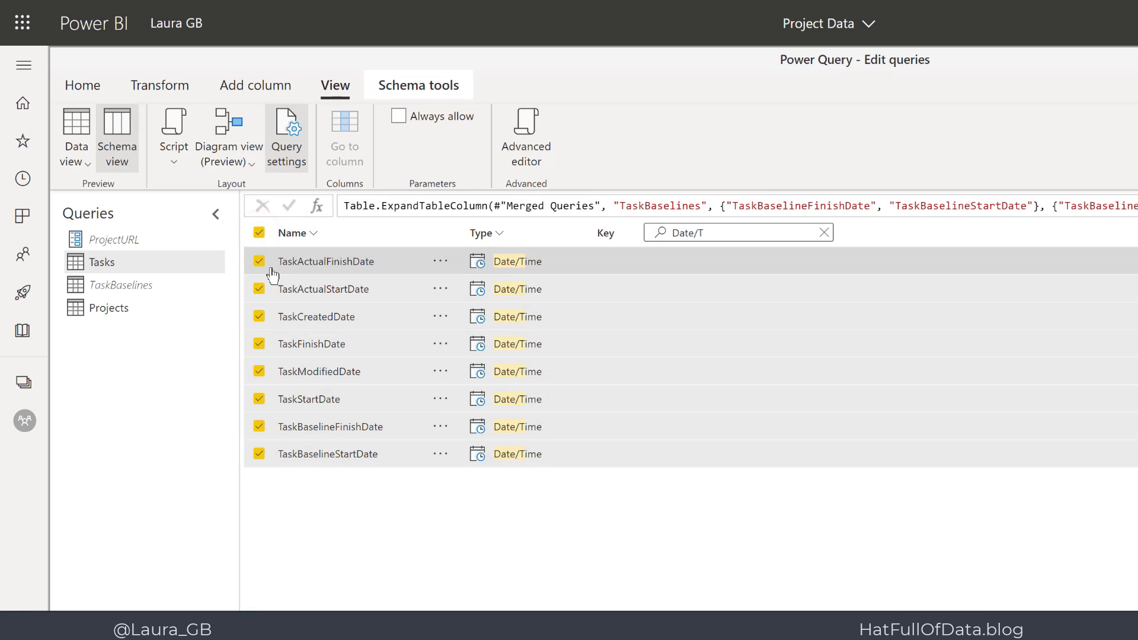
click(159, 85)
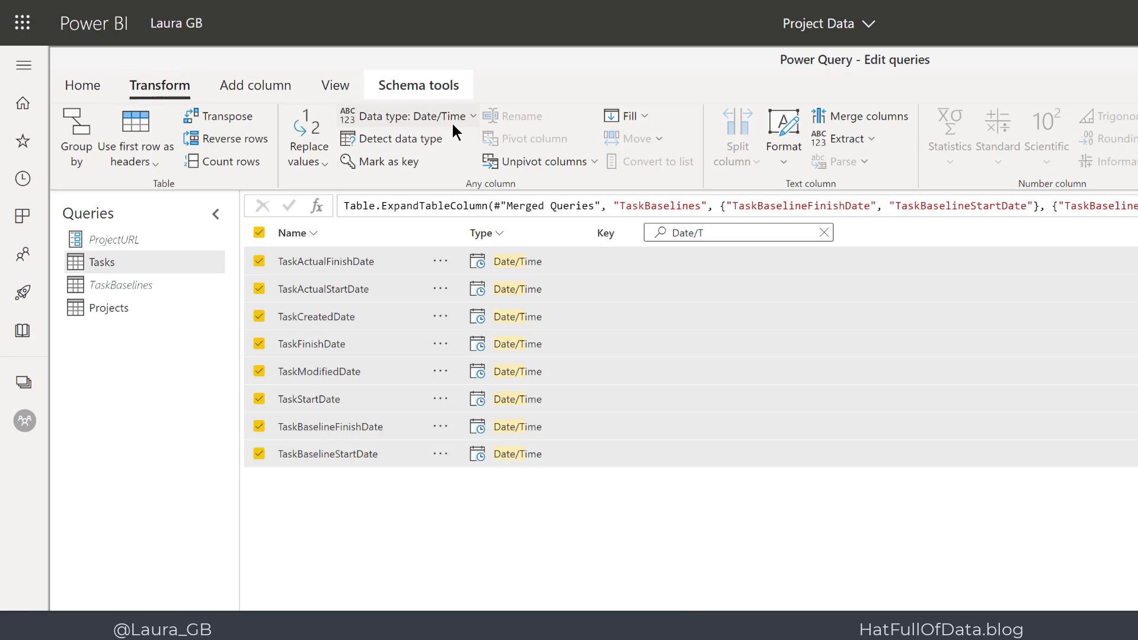
click(471, 116)
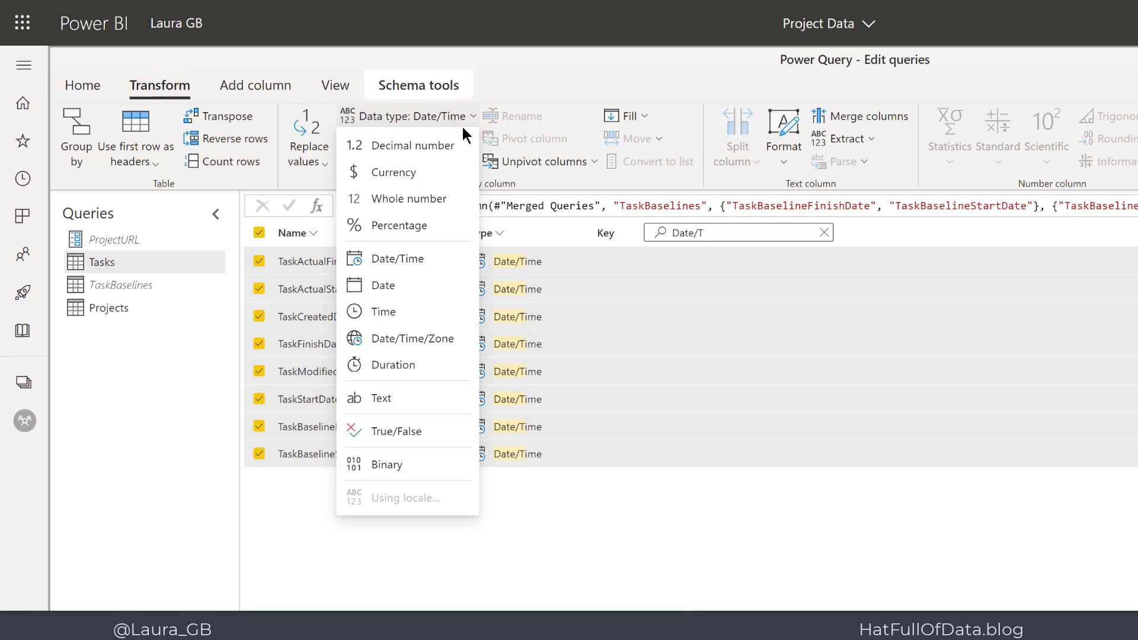
click(373, 286)
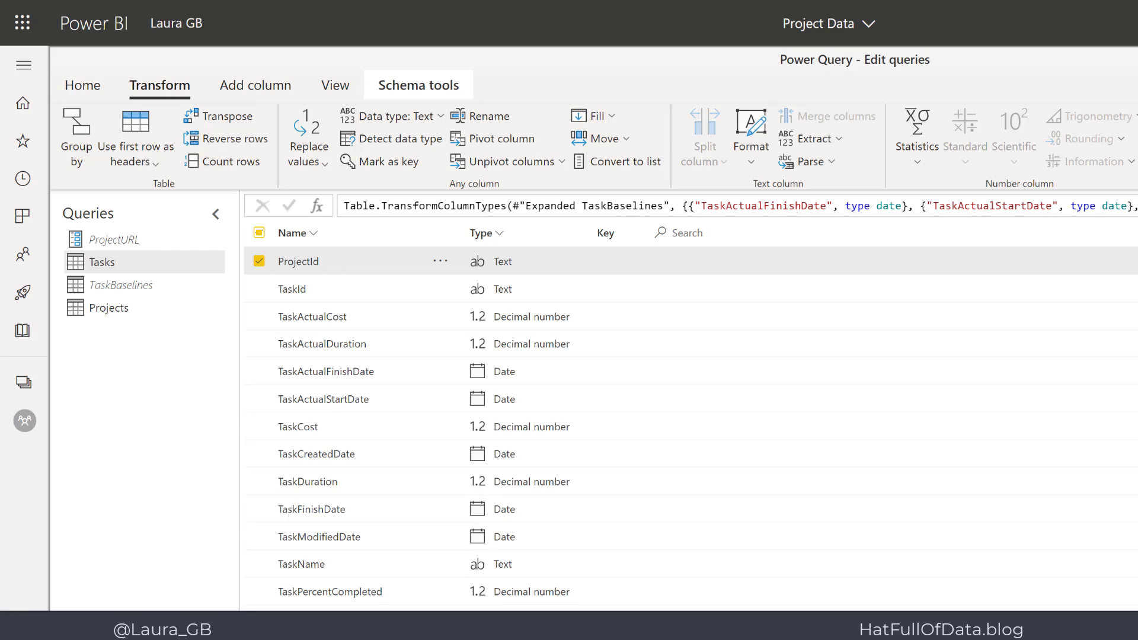
Filter the schema for 'cost' and retype TaskActualCost, TaskCost and TaskRemainingCost as Currency.
click(674, 232)
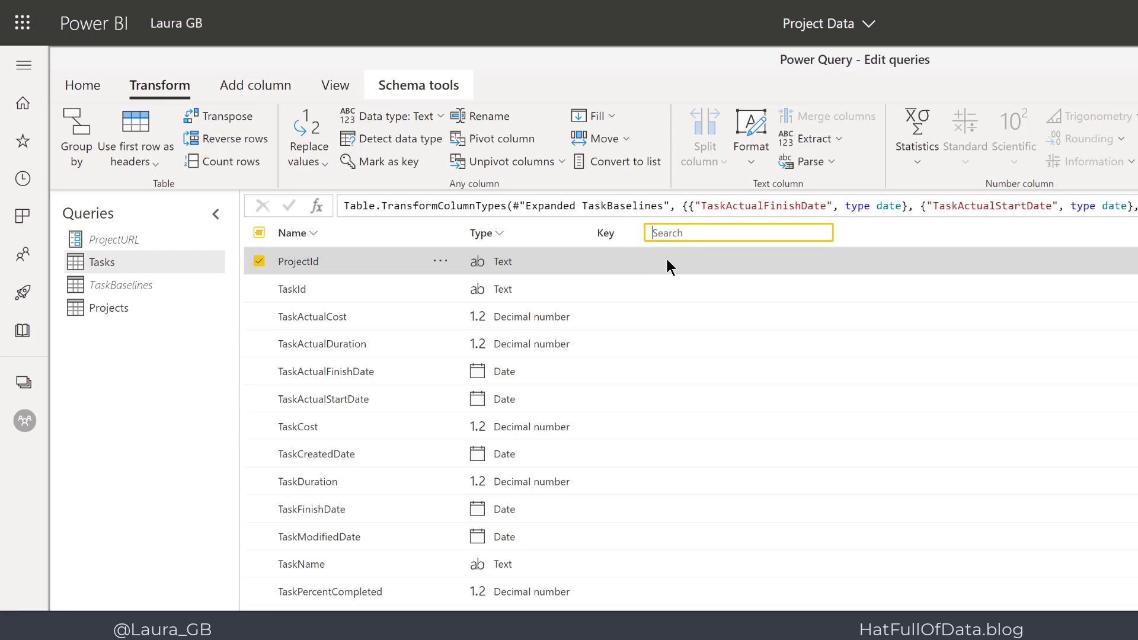
text(cost)
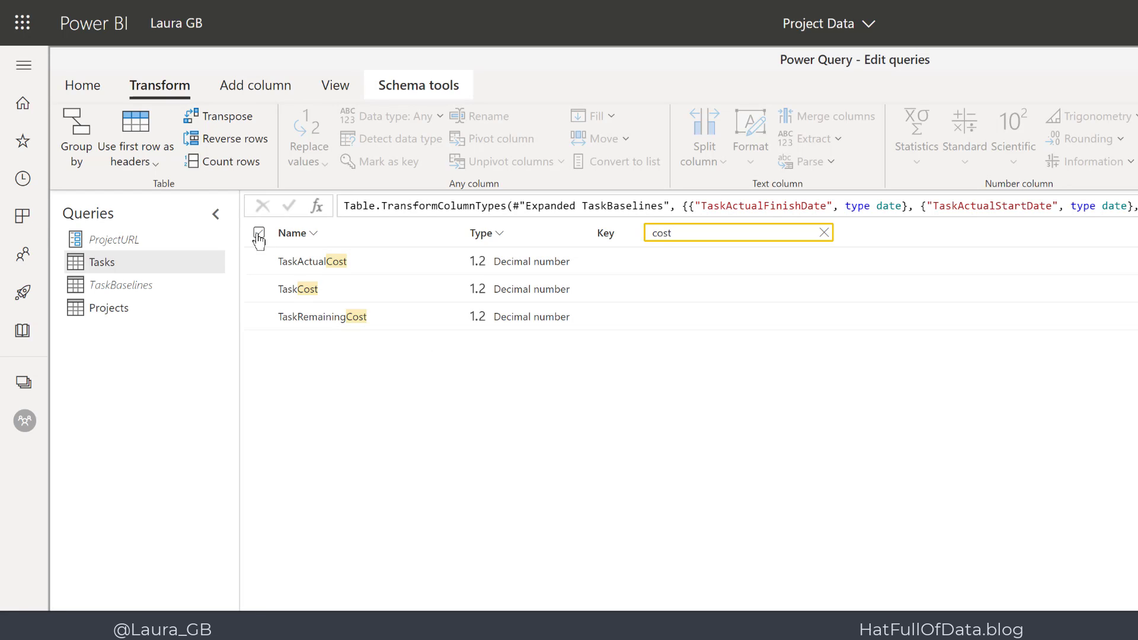
click(258, 235)
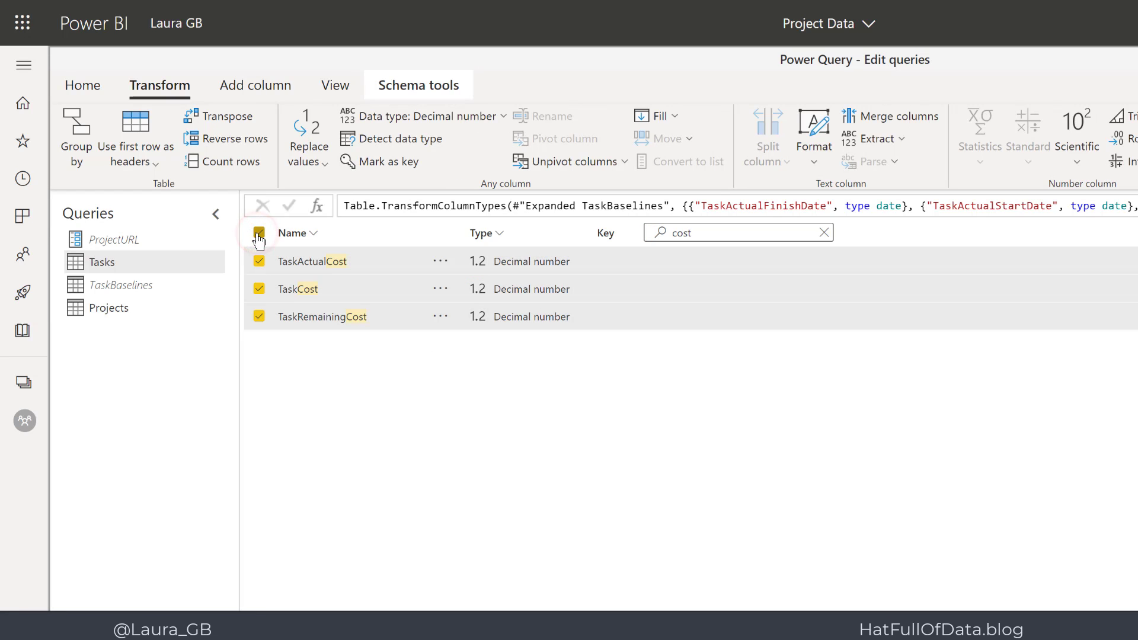
click(504, 116)
click(404, 175)
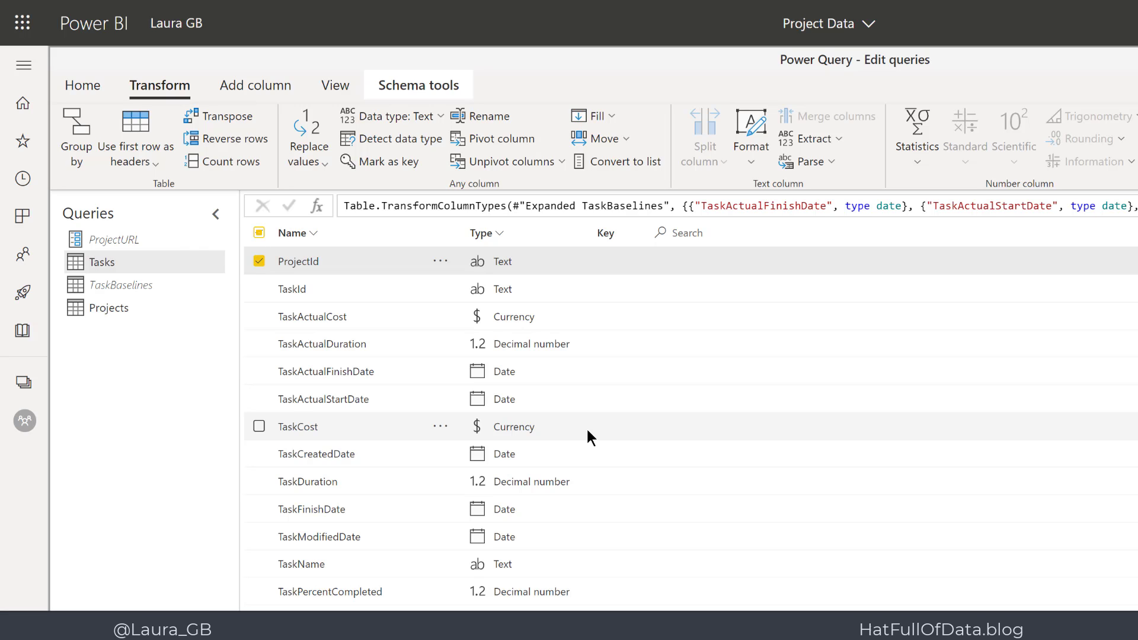
Move TaskName, TaskStartDate, TaskFinishDate and TaskBaselineStartDate up to follow TaskId.
click(311, 566)
drag(310, 567, 262, 305)
drag(314, 620, 255, 342)
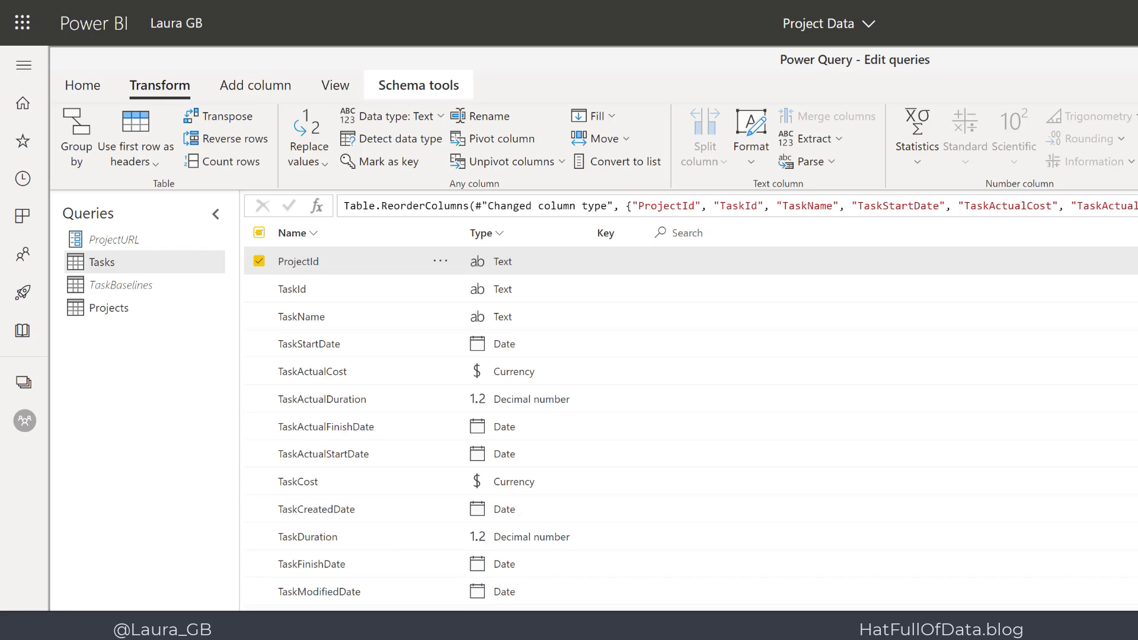
drag(304, 563, 249, 367)
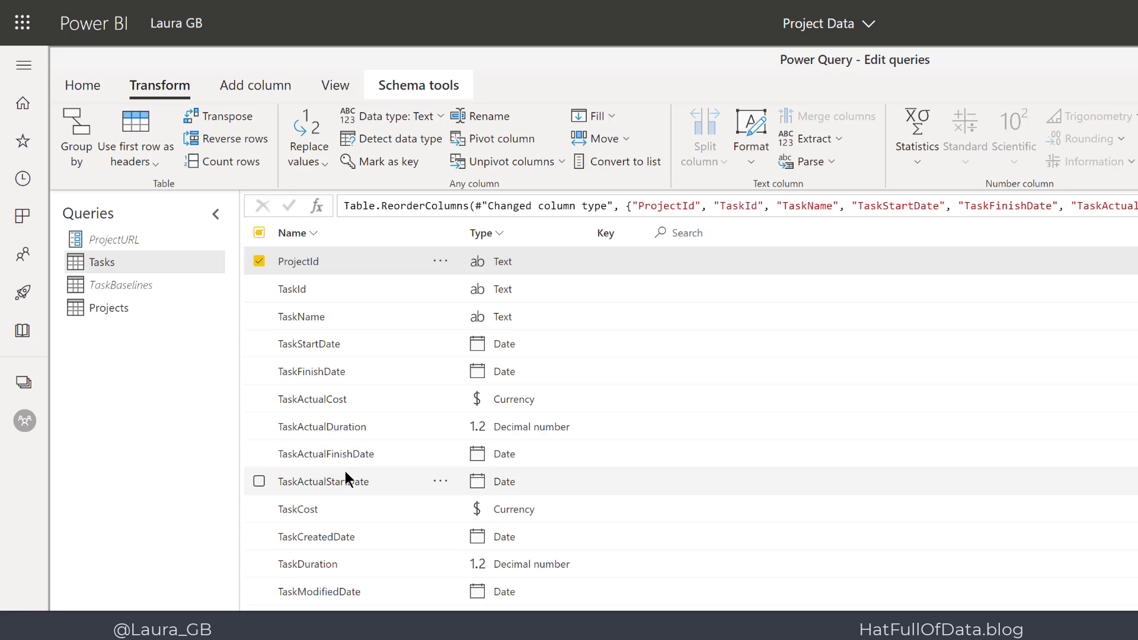
drag(345, 470, 276, 415)
Move TaskActualCost after TaskCost, the actual start/finish dates above TaskActualDuration, and TaskCreatedDate down.
drag(305, 399, 265, 557)
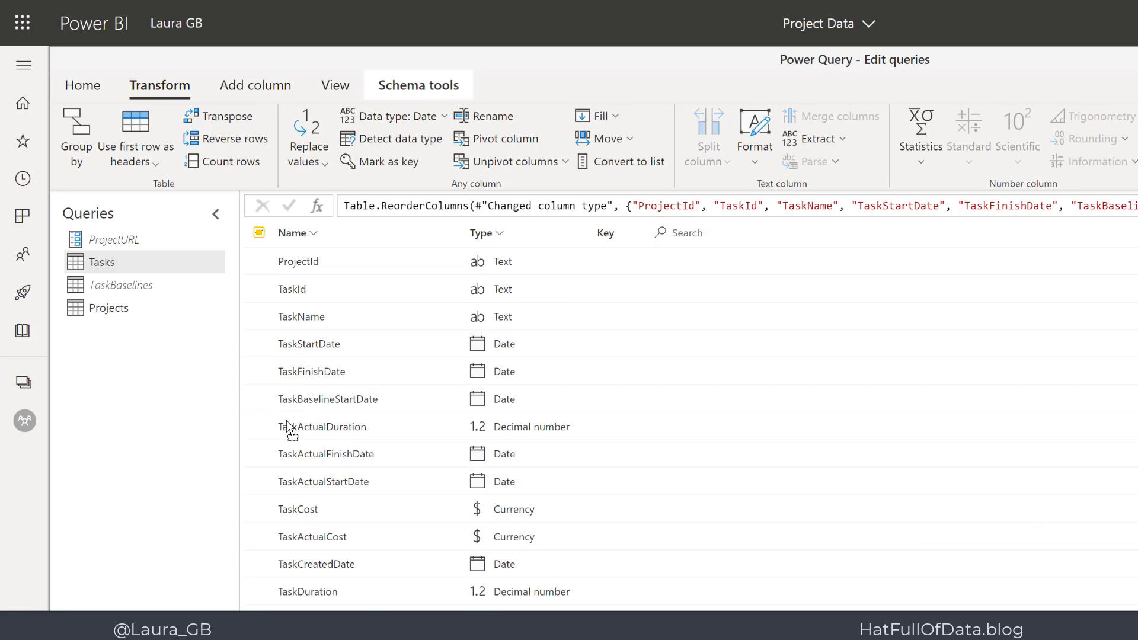
drag(320, 509, 302, 454)
click(320, 509)
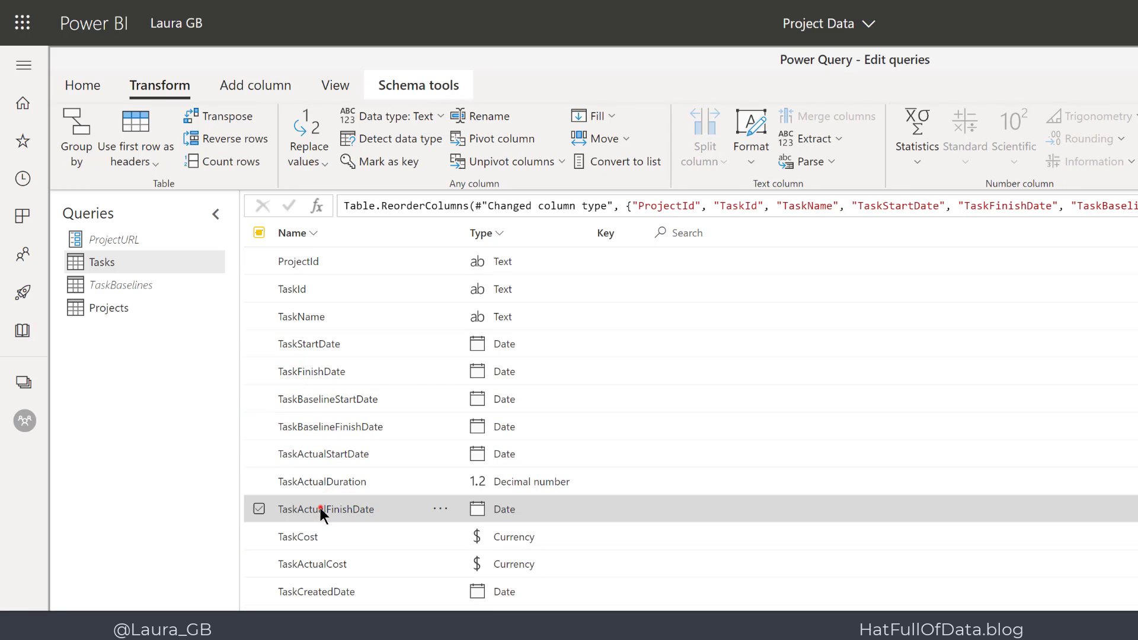
drag(320, 509, 296, 481)
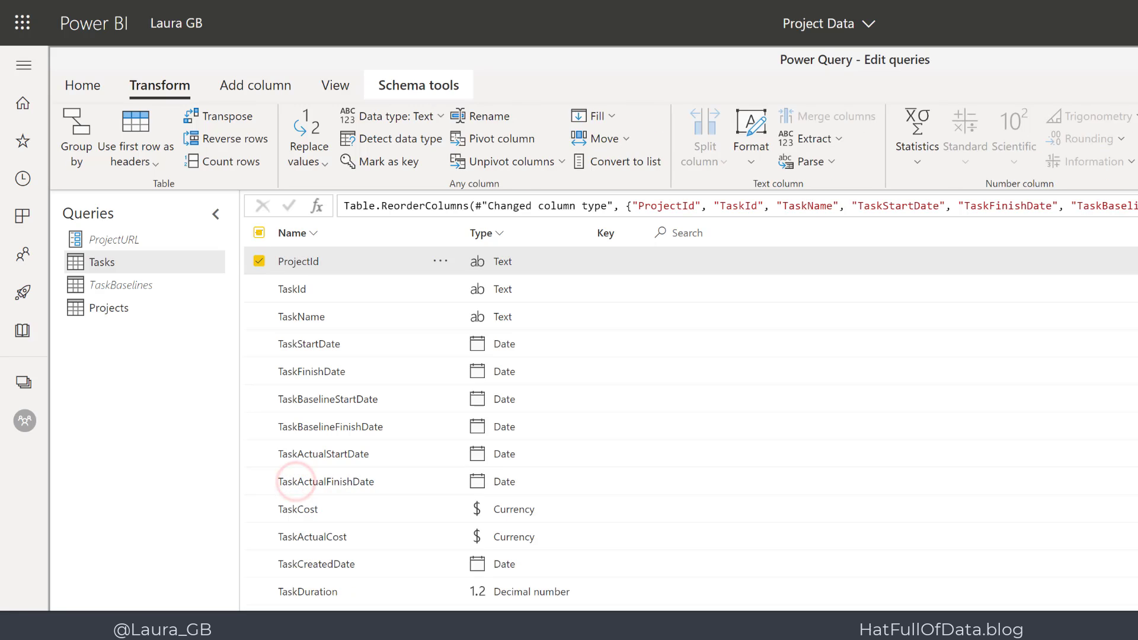
click(298, 588)
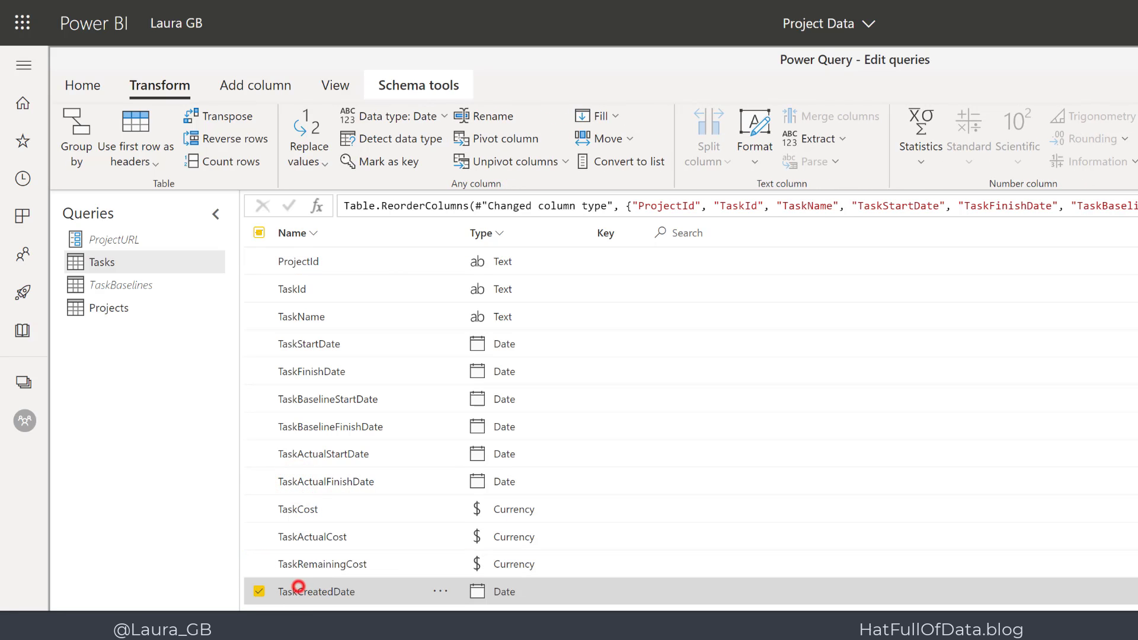
drag(299, 587, 293, 584)
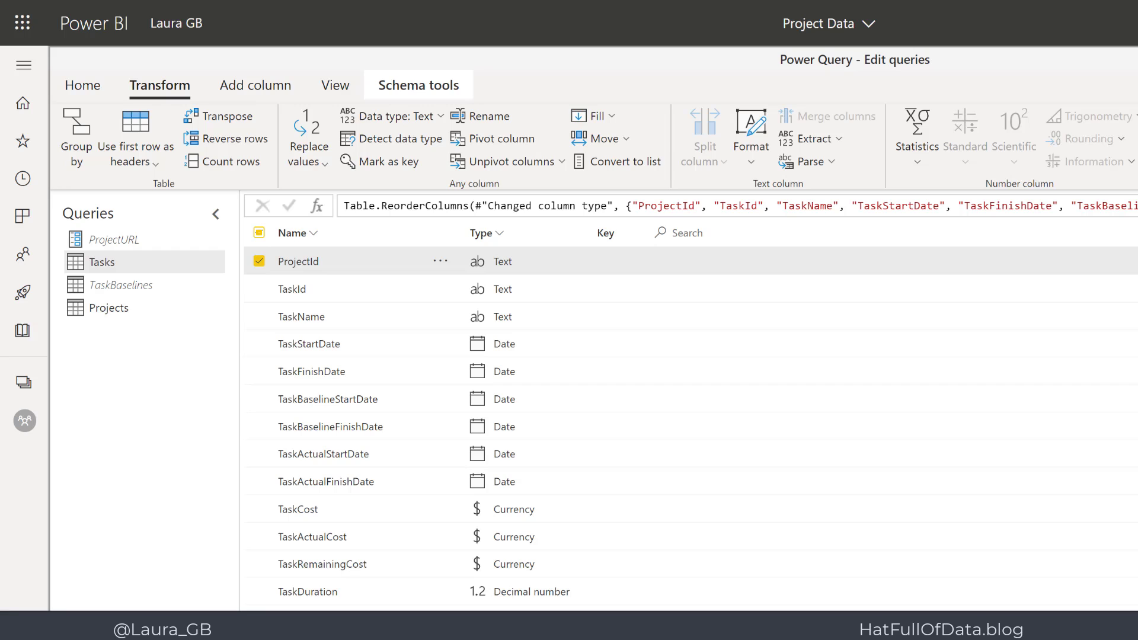
Rename TaskName to 'Task Name' and TaskStartDate to 'Task Start Date' inline.
click(304, 317)
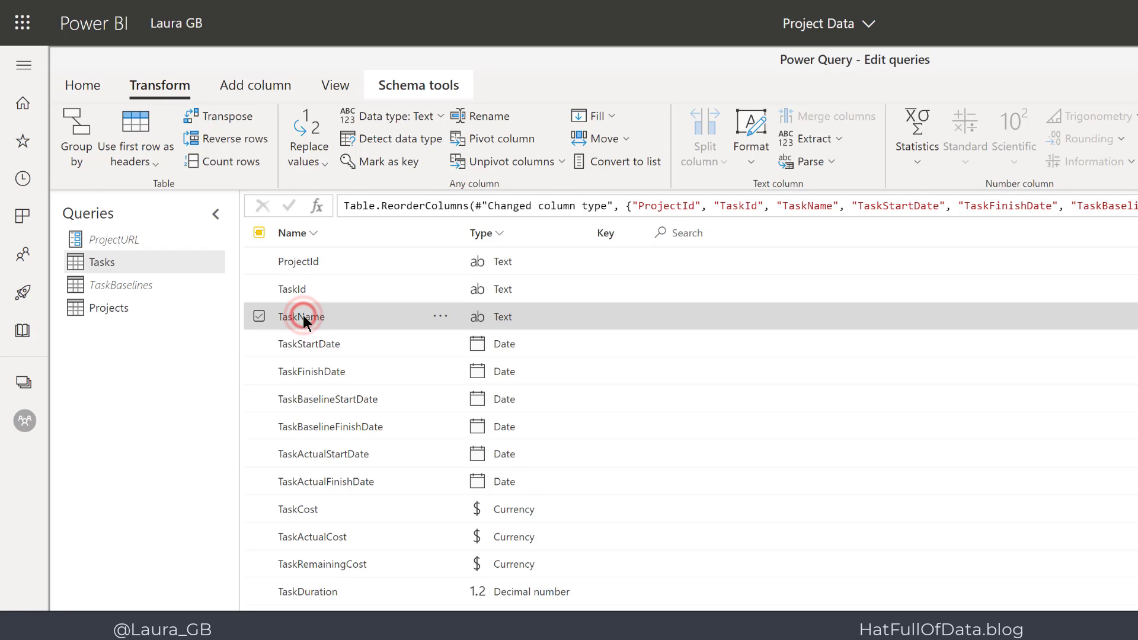
click(303, 317)
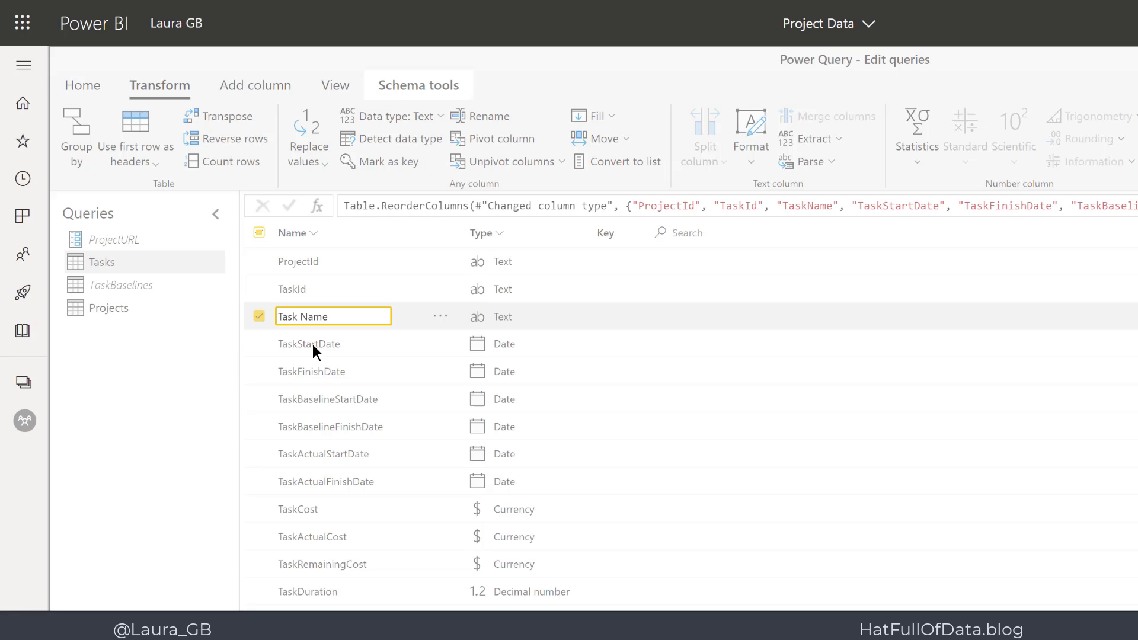
click(312, 344)
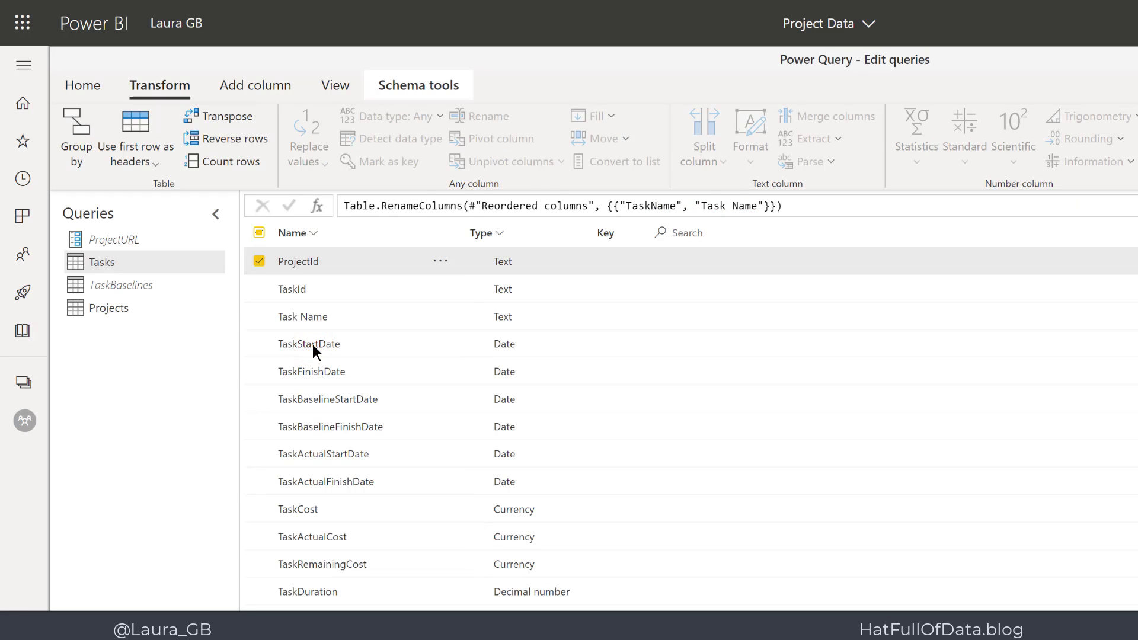
double_click(311, 344)
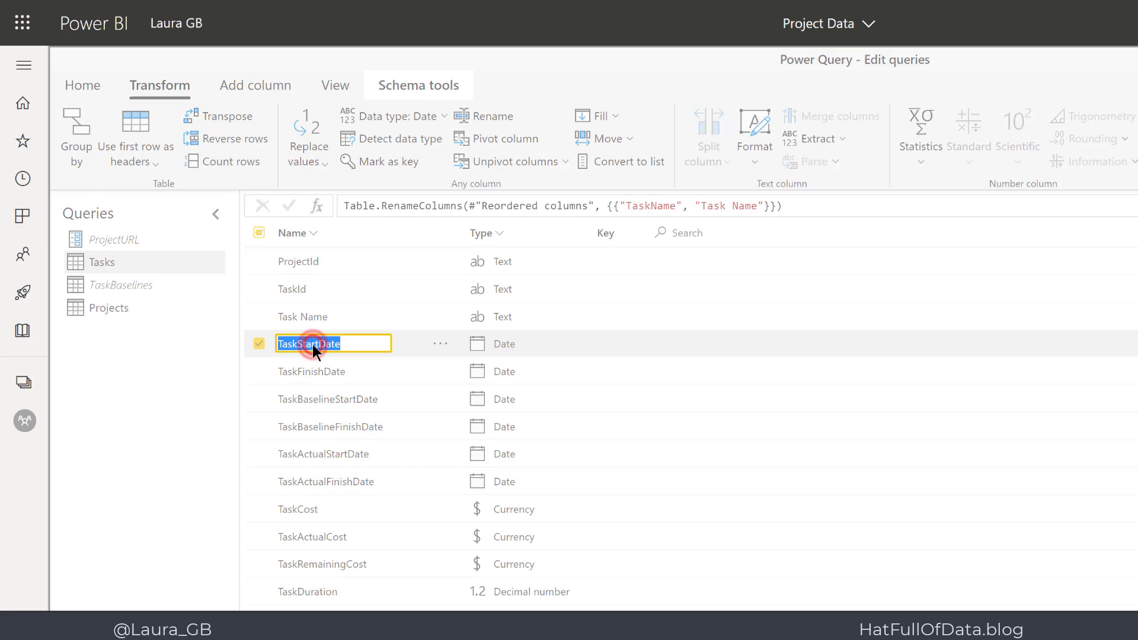
click(296, 345)
click(322, 344)
key(Return)
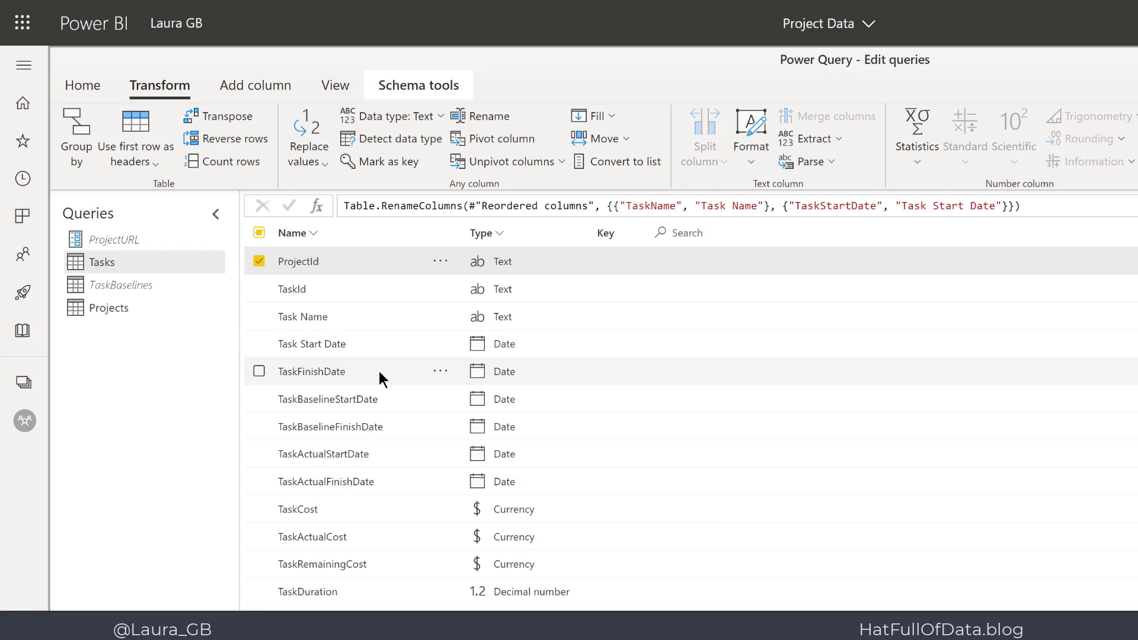
Rename TaskFinishDate to 'Task Finish Date' through its row menu.
click(441, 373)
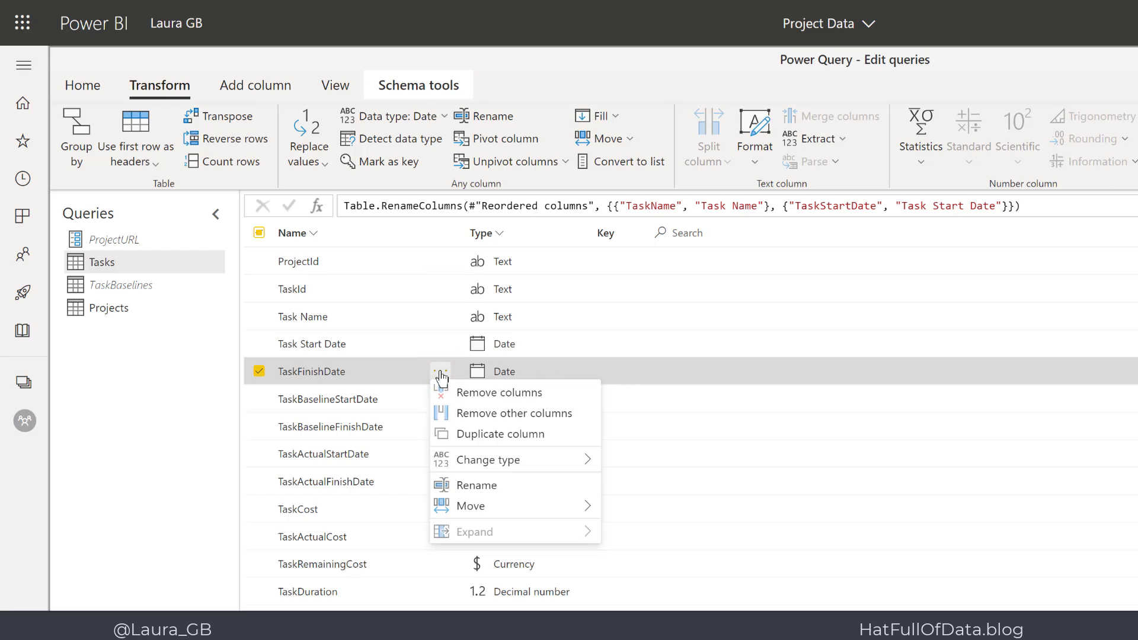
click(484, 487)
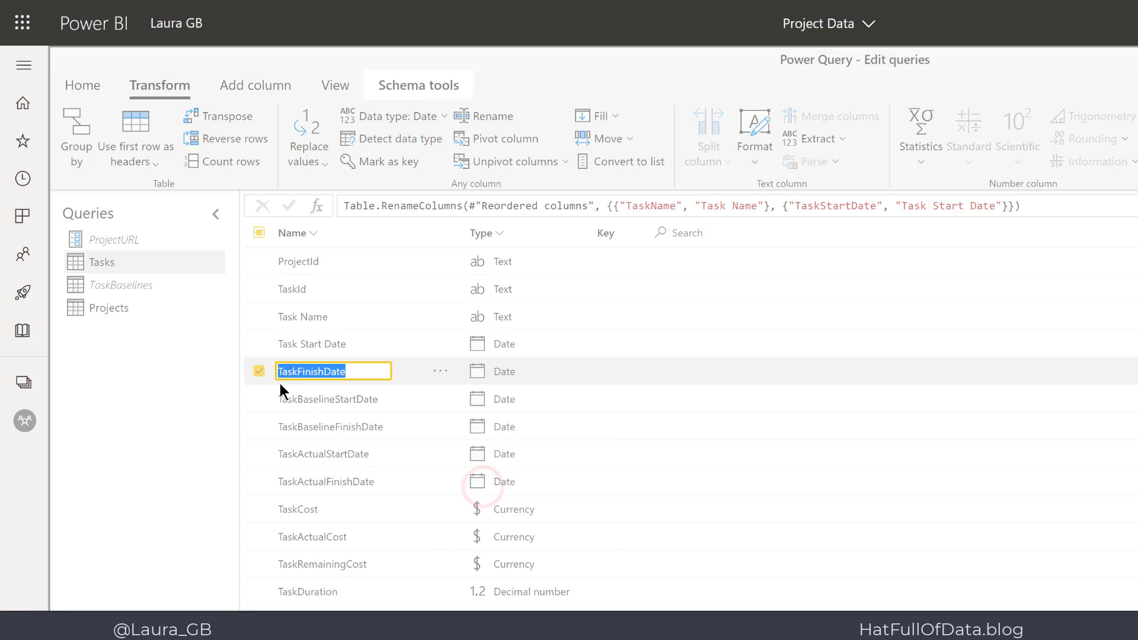
text(Task Finish Date)
key(Return)
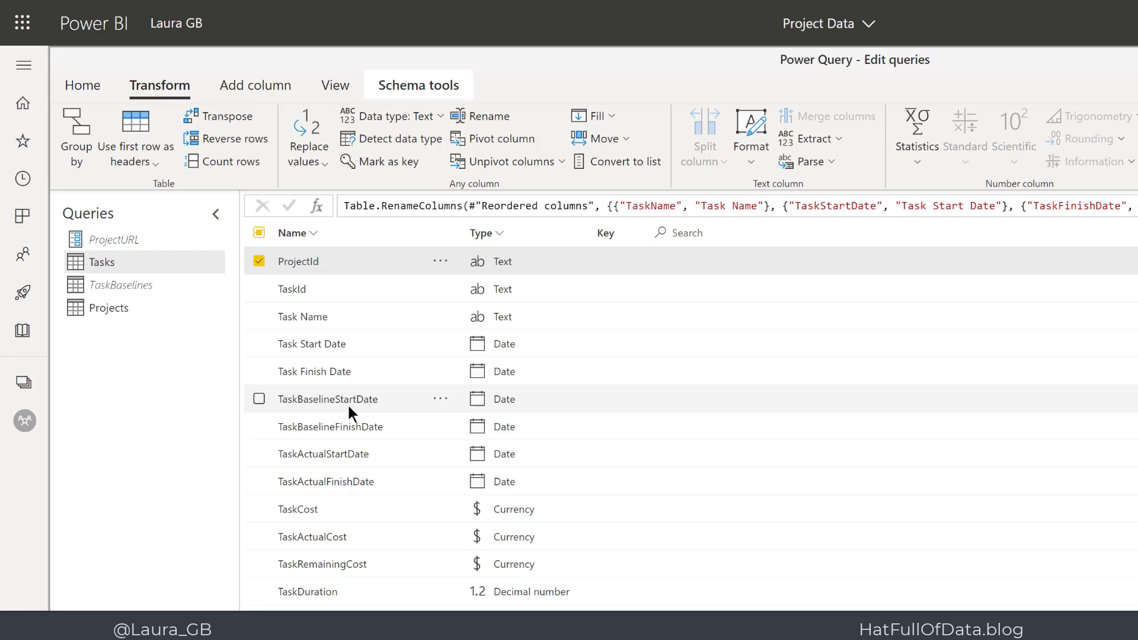
click(401, 88)
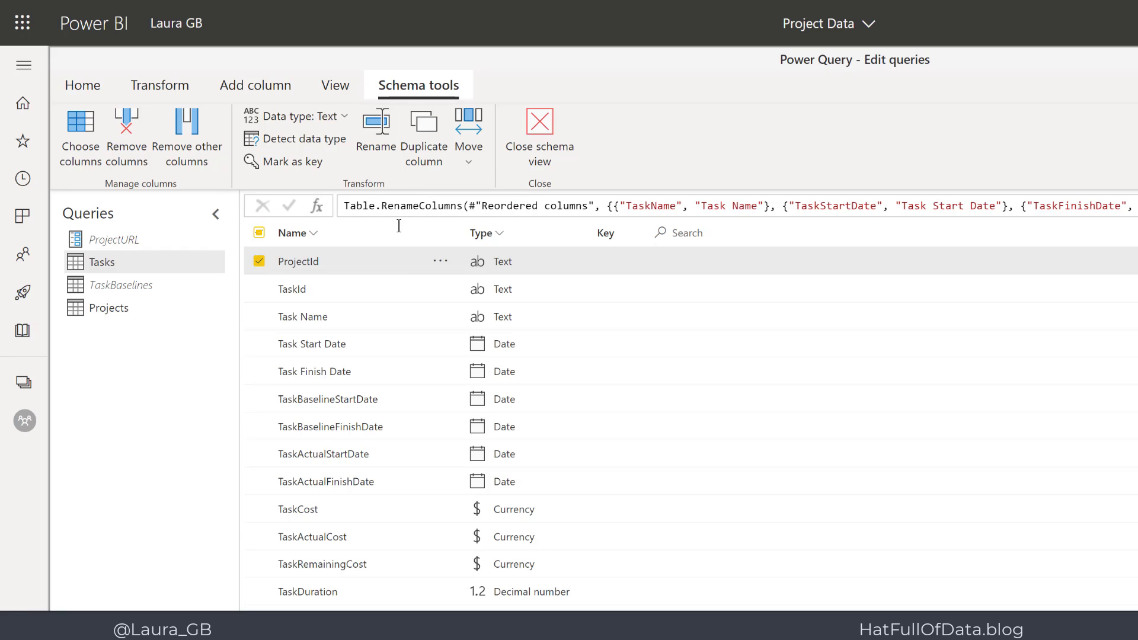
Rename TaskBaselineStartDate to 'Task Baseline Start Date' using Schema tools Rename.
click(387, 398)
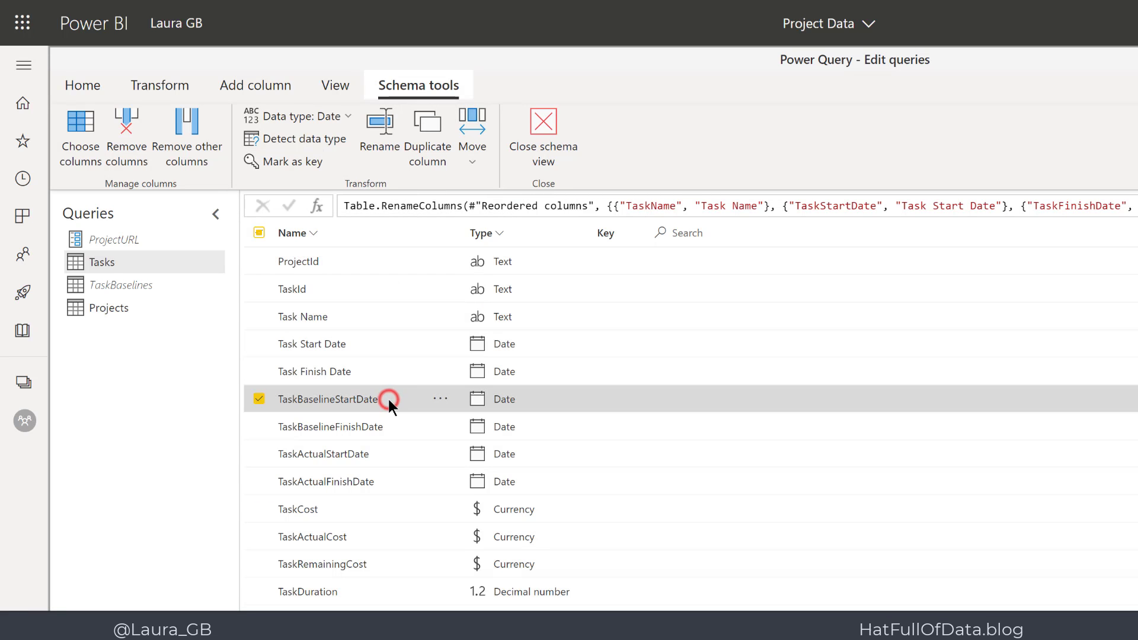
click(382, 125)
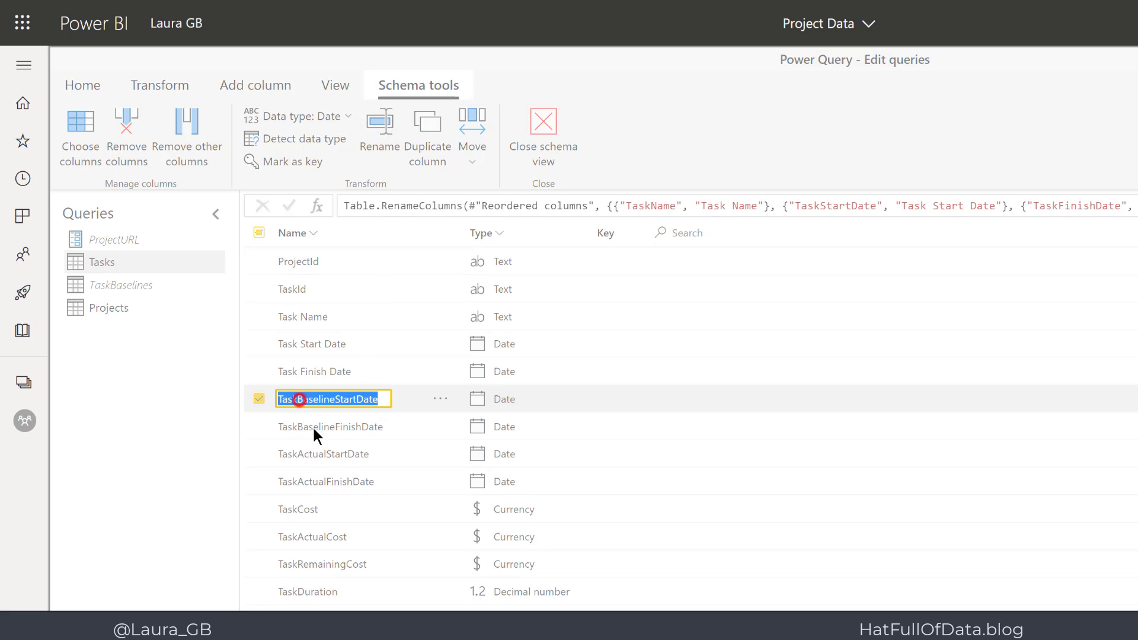
text(Task Baseline Start Date)
key(Return)
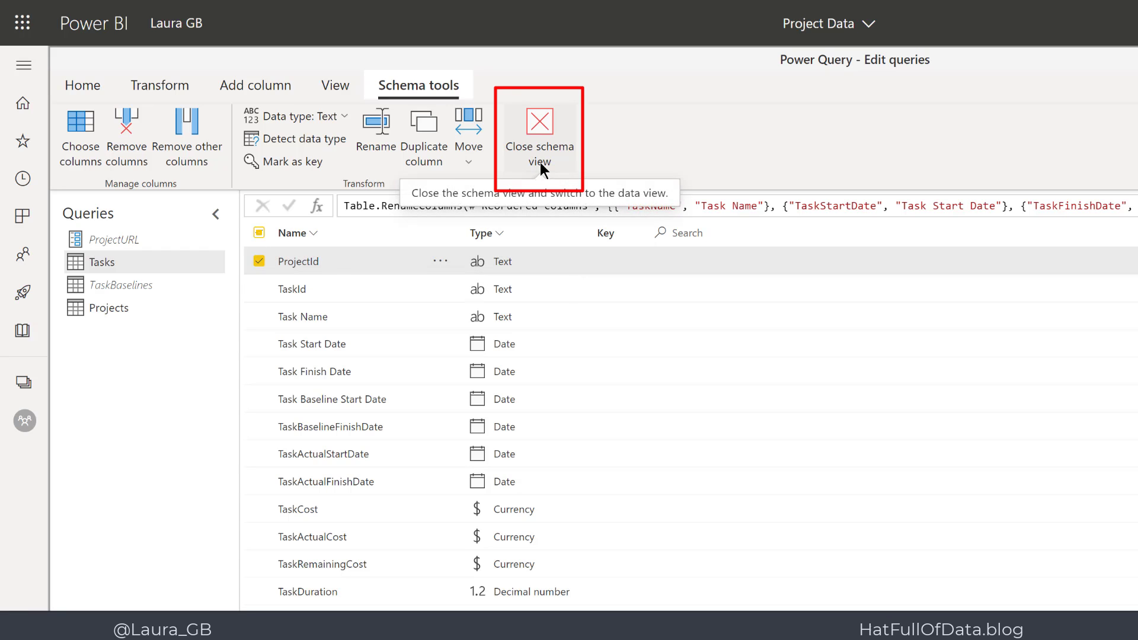
Switch the Tasks query from Schema view back to Data view.
click(340, 85)
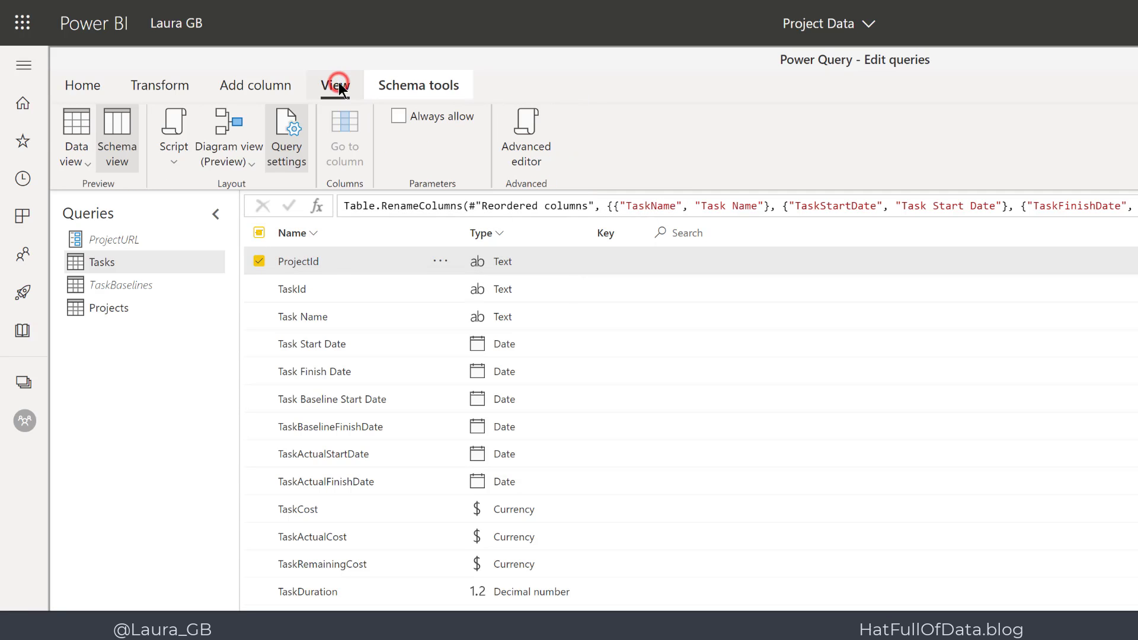
click(70, 120)
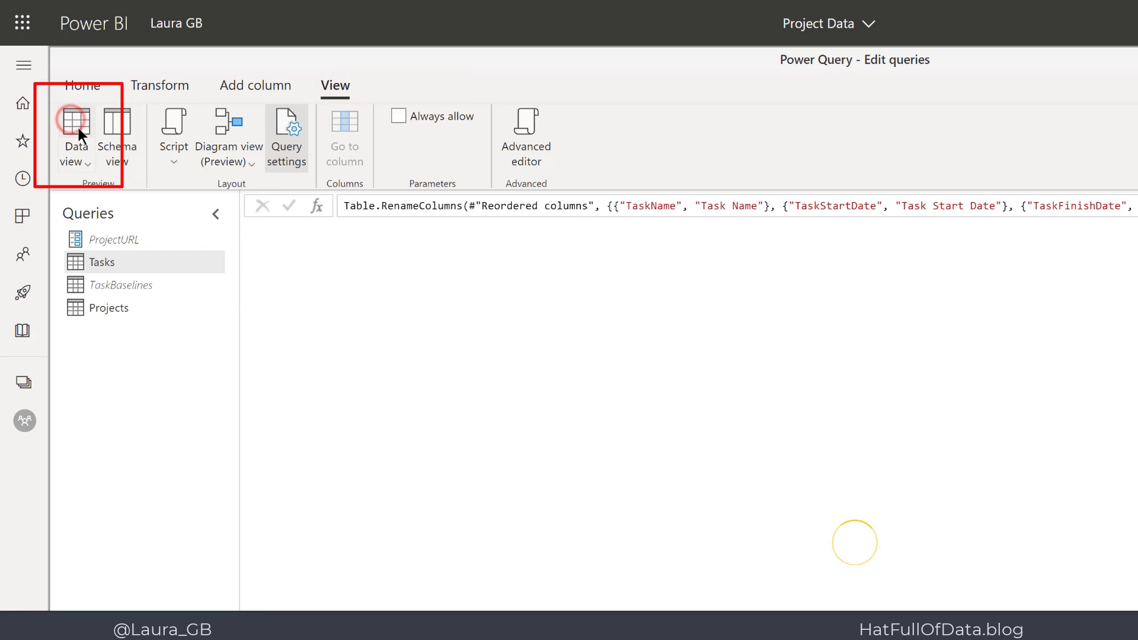